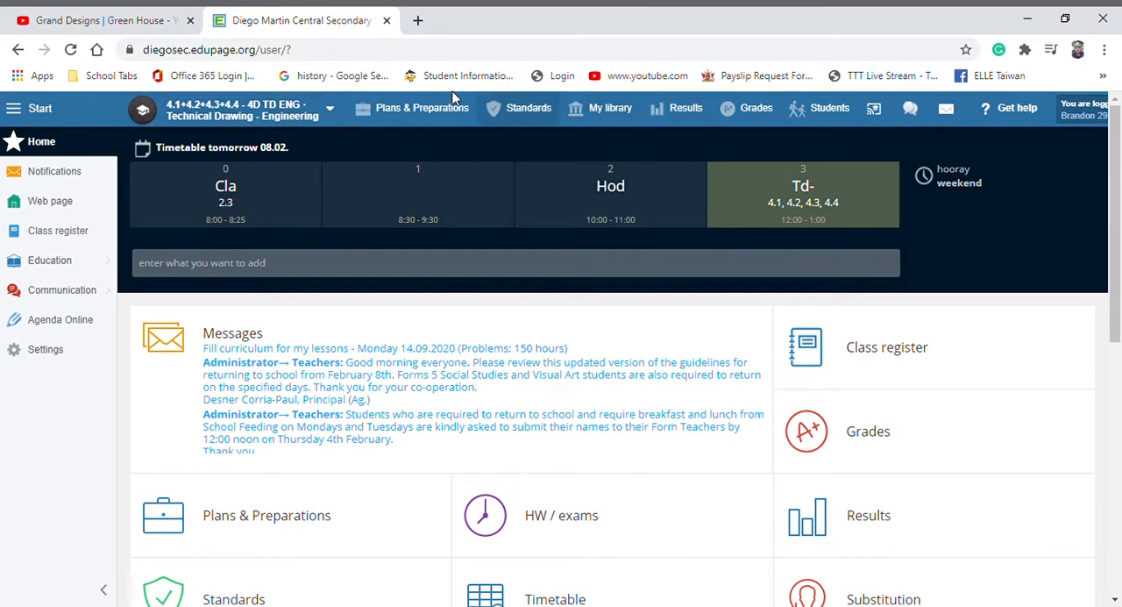
# Step: Open the grades of the 4D TD ENG Technical Drawing course and create a 20-point assignment named "Test example"
pyautogui.click(339, 116)
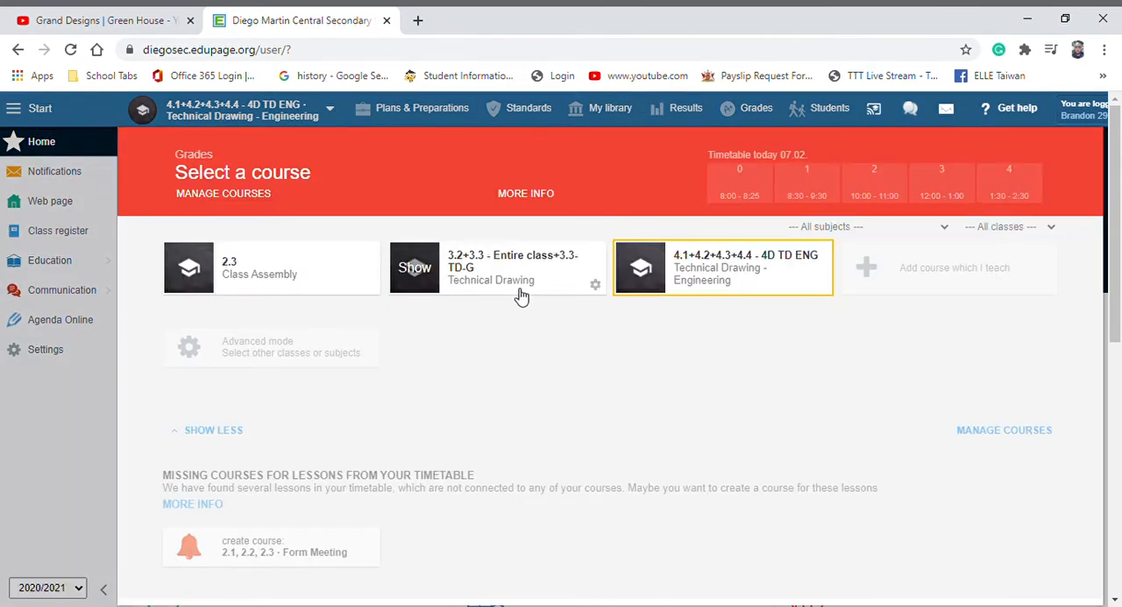
pyautogui.click(707, 268)
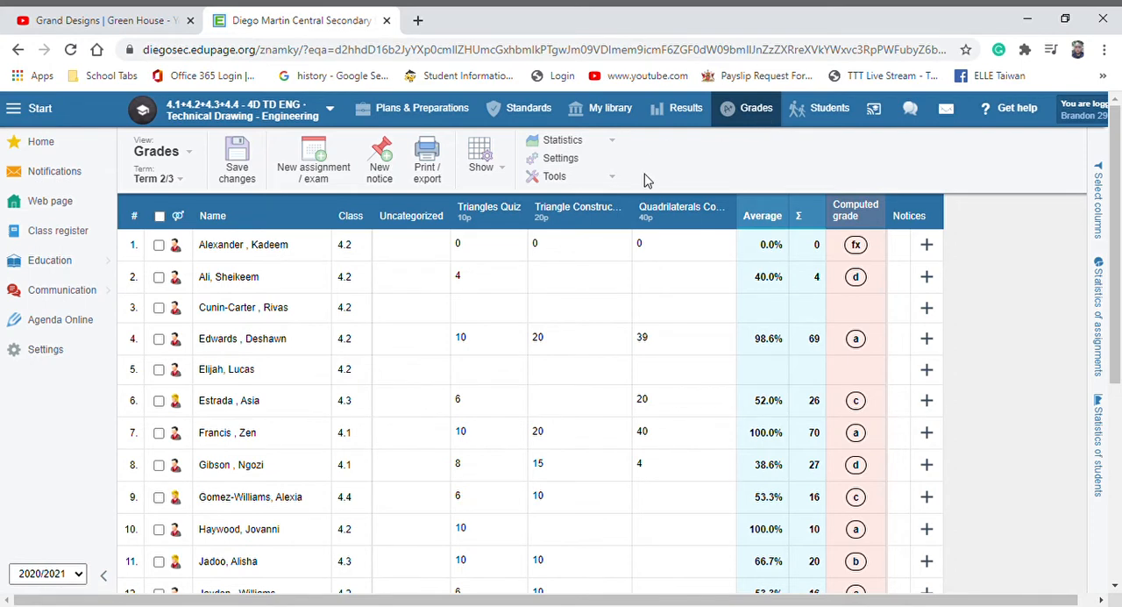
pyautogui.click(324, 169)
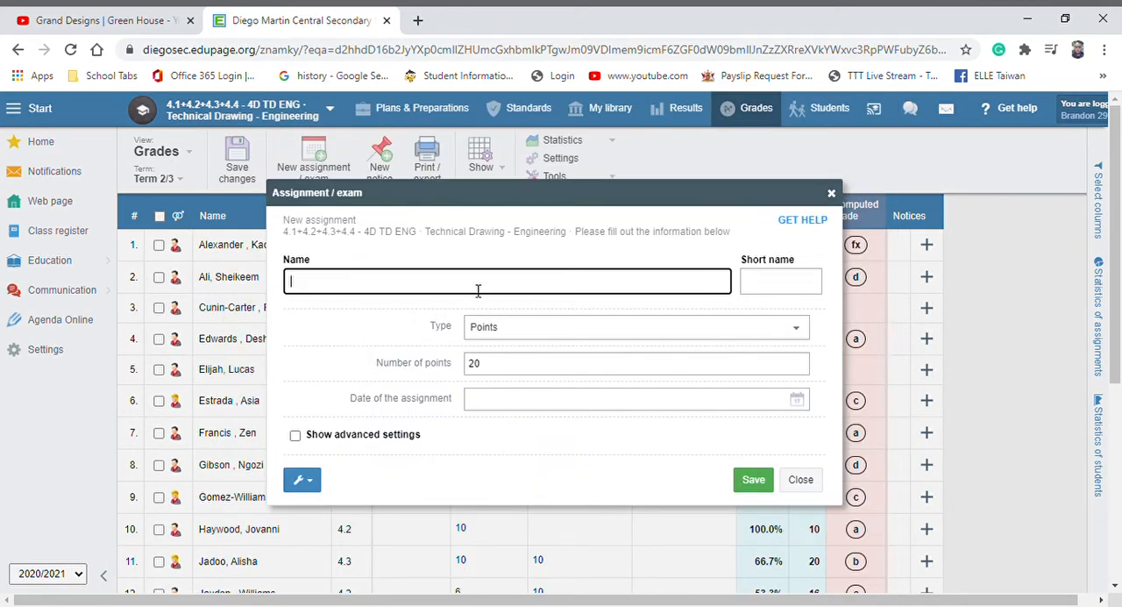
pyautogui.write('Test example')
pyautogui.click(753, 480)
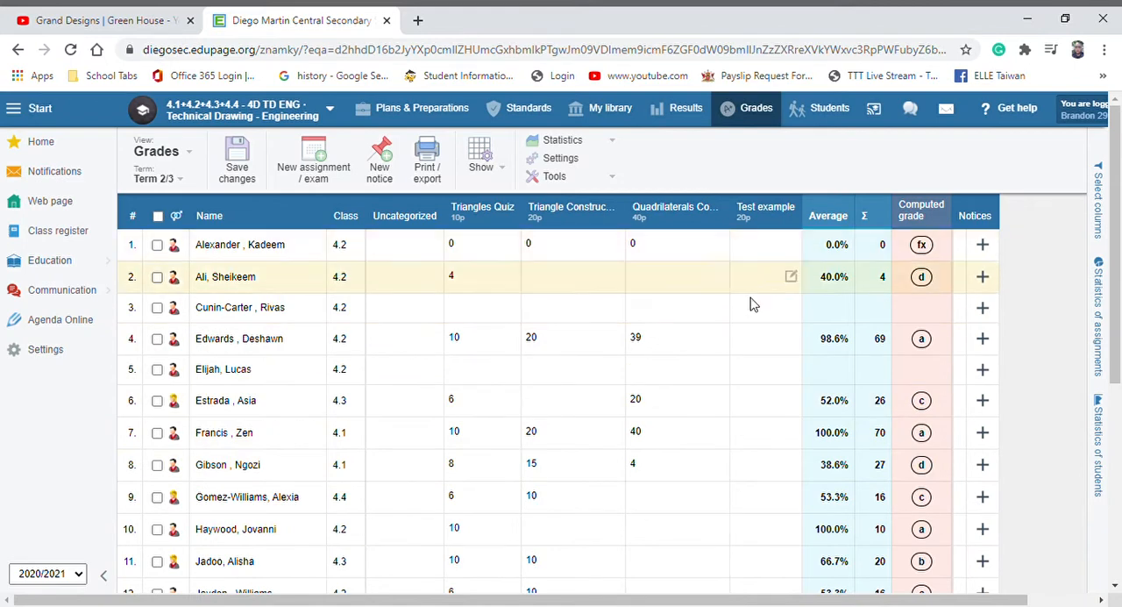
# Step: Enter Test example scores of 15, 5 and 10 for the first, second and third students and save the changes
pyautogui.click(758, 321)
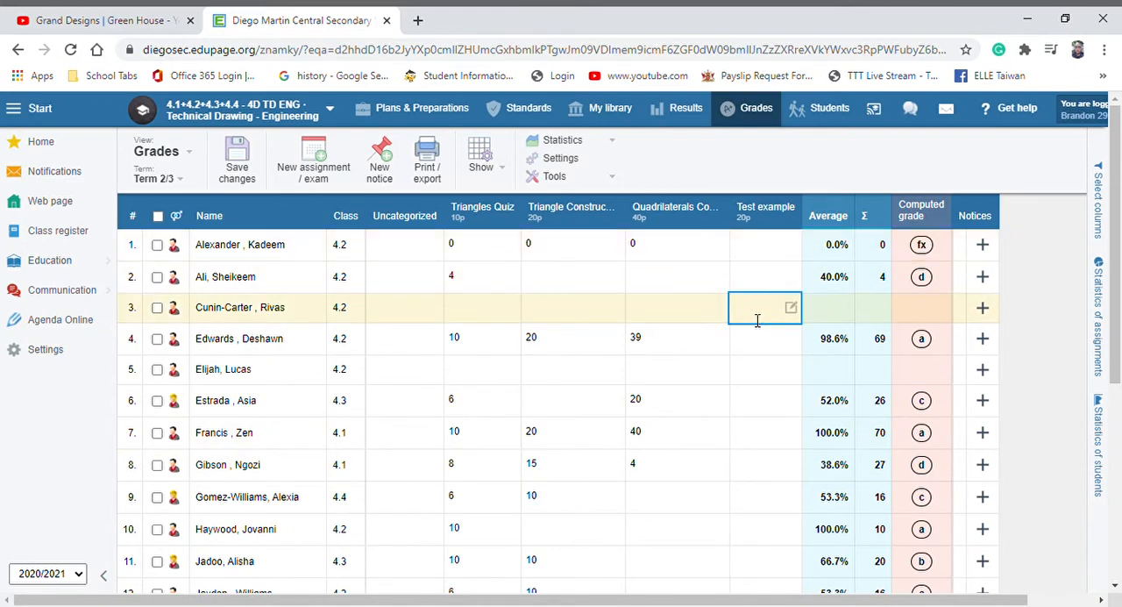
pyautogui.write('10')
pyautogui.click(759, 279)
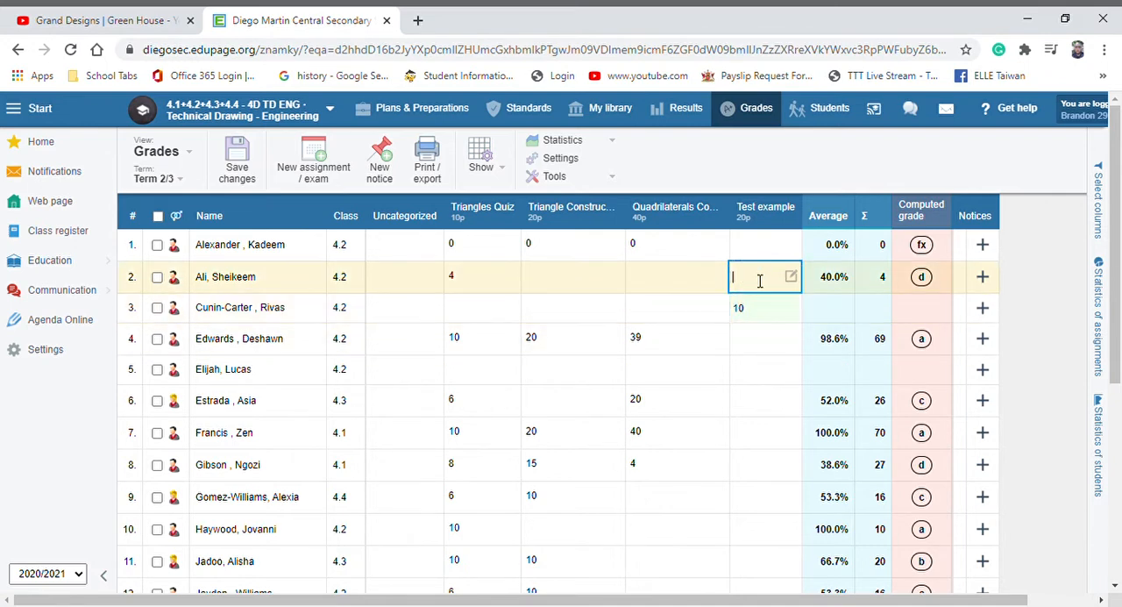
pyautogui.write('5')
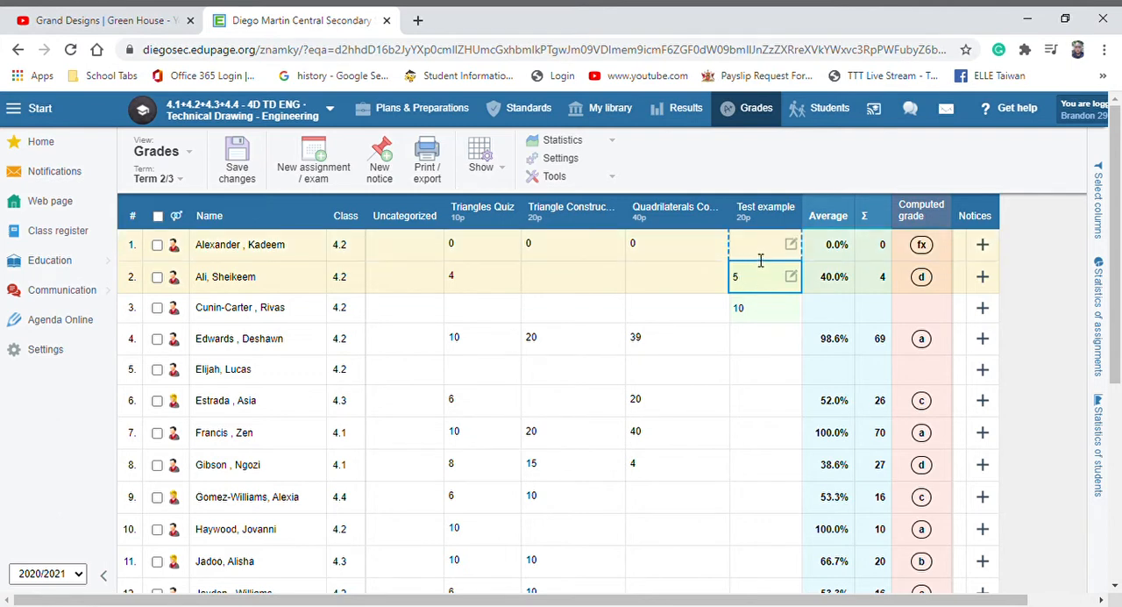
pyautogui.click(760, 260)
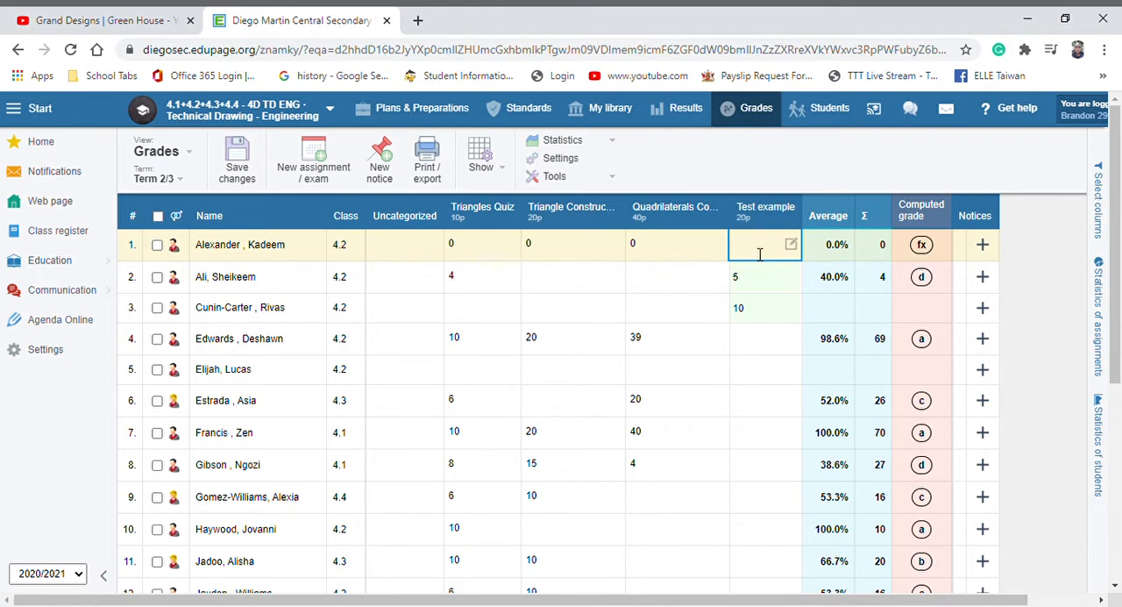
pyautogui.write('50')
pyautogui.press('BackSpace')
pyautogui.press('BackSpace')
pyautogui.write('15')
pyautogui.click(999, 173)
pyautogui.click(252, 176)
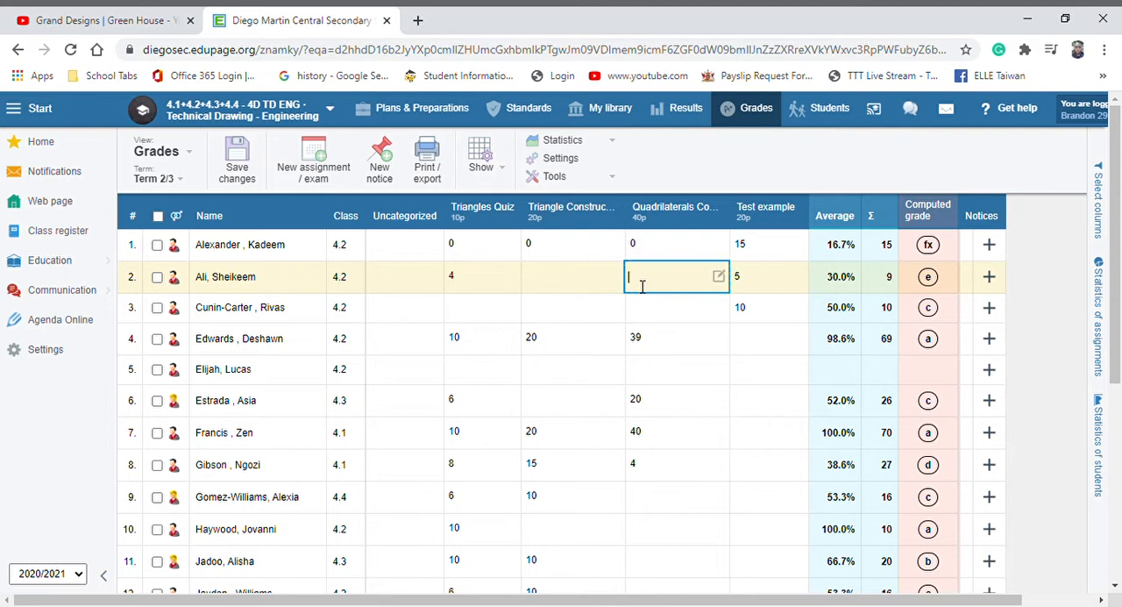
# Step: Enter 0 in the 40-point Quadrilaterals assignment for the second and third students
pyautogui.write('0')
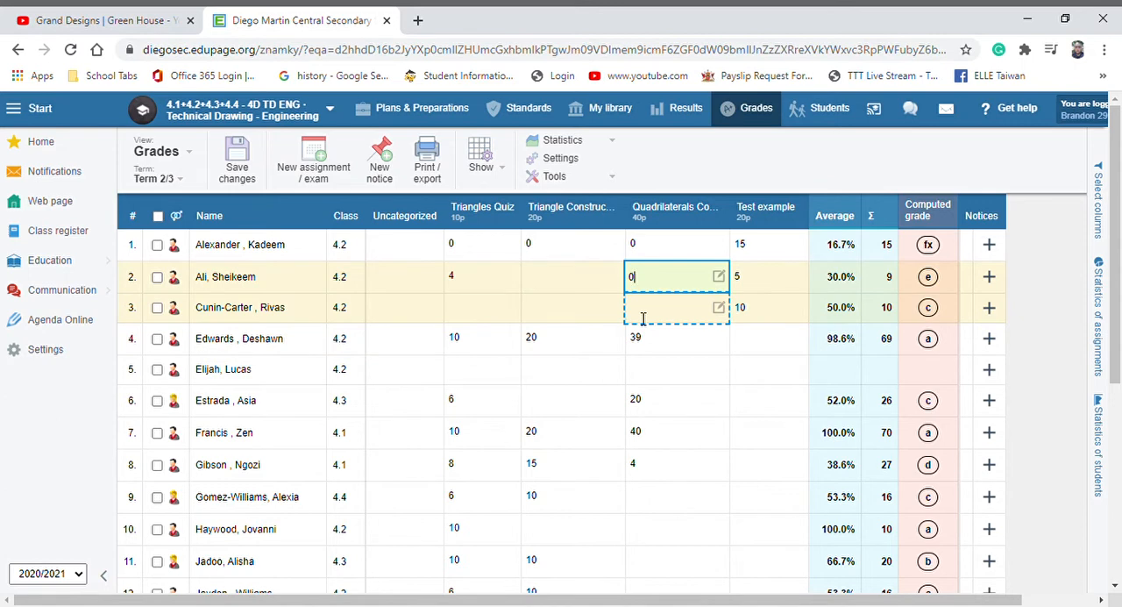
pyautogui.click(643, 318)
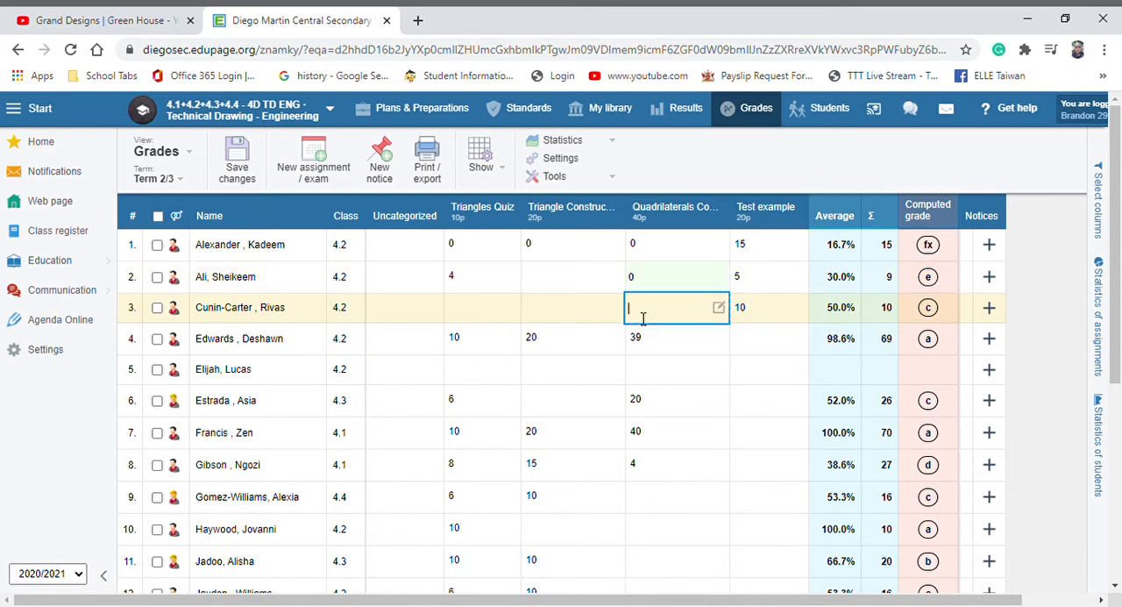
pyautogui.write('0')
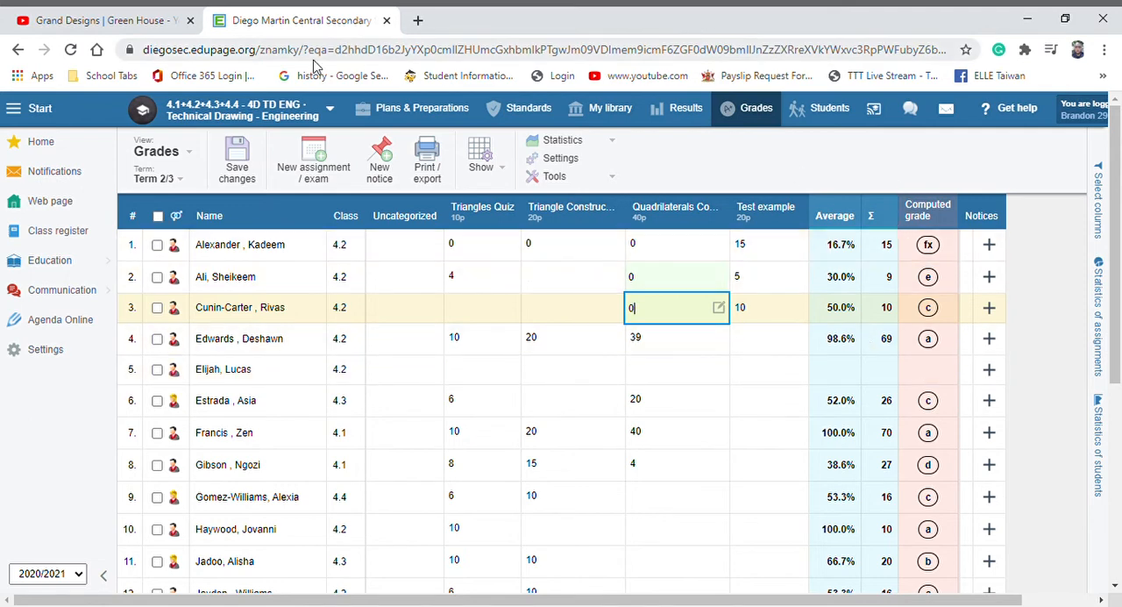
# Step: Switch to the intermediate grades of Term 1/3, discarding the unsaved changes, and review its assignment columns
pyautogui.click(184, 179)
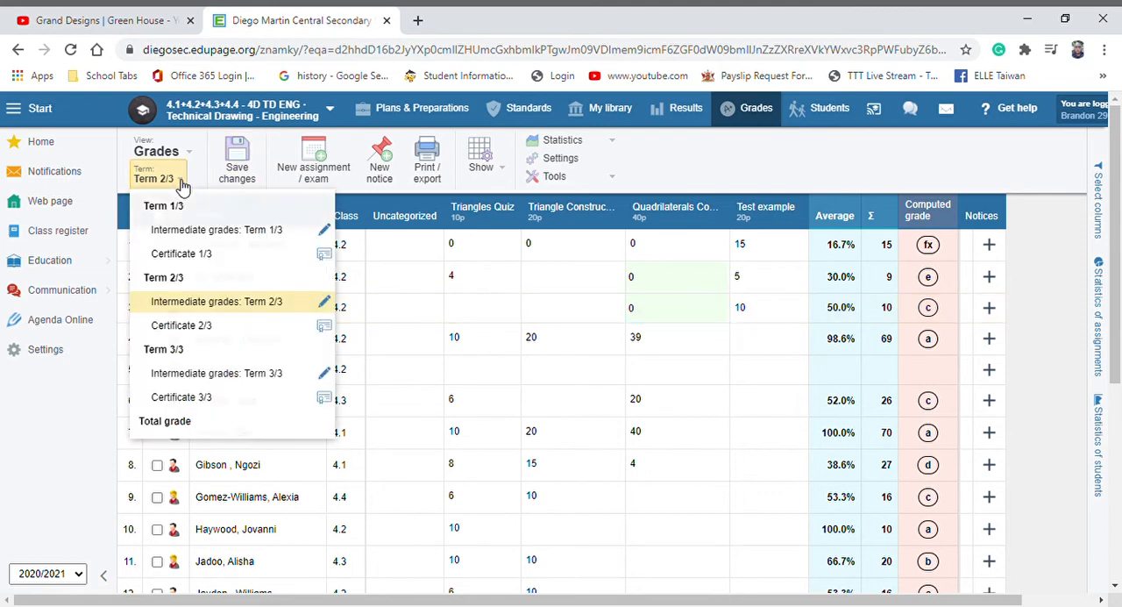
pyautogui.click(181, 180)
pyautogui.click(182, 179)
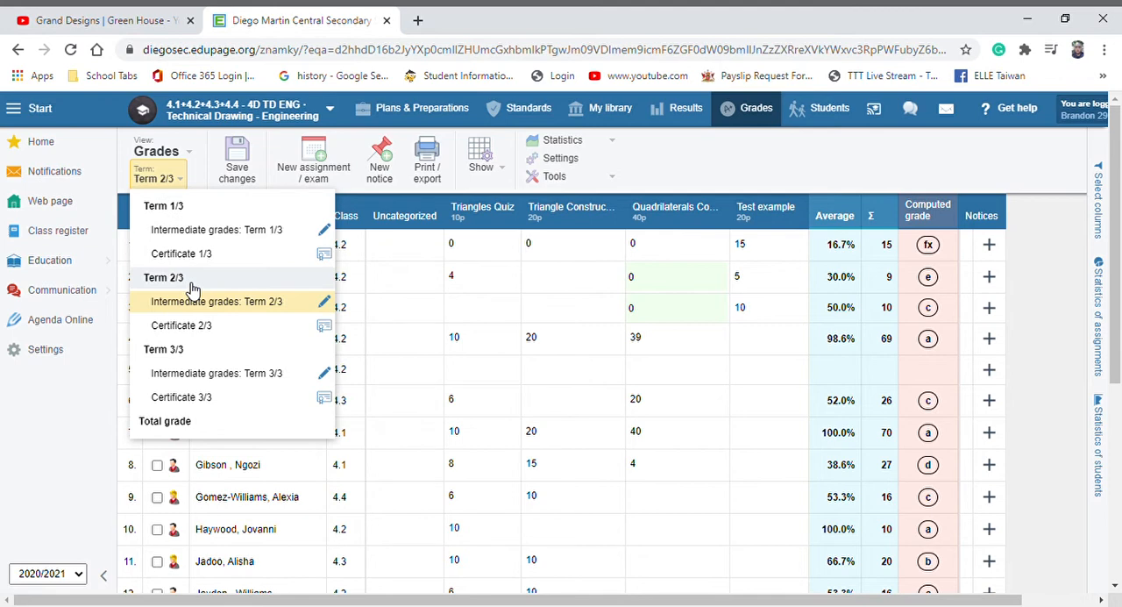
pyautogui.click(196, 237)
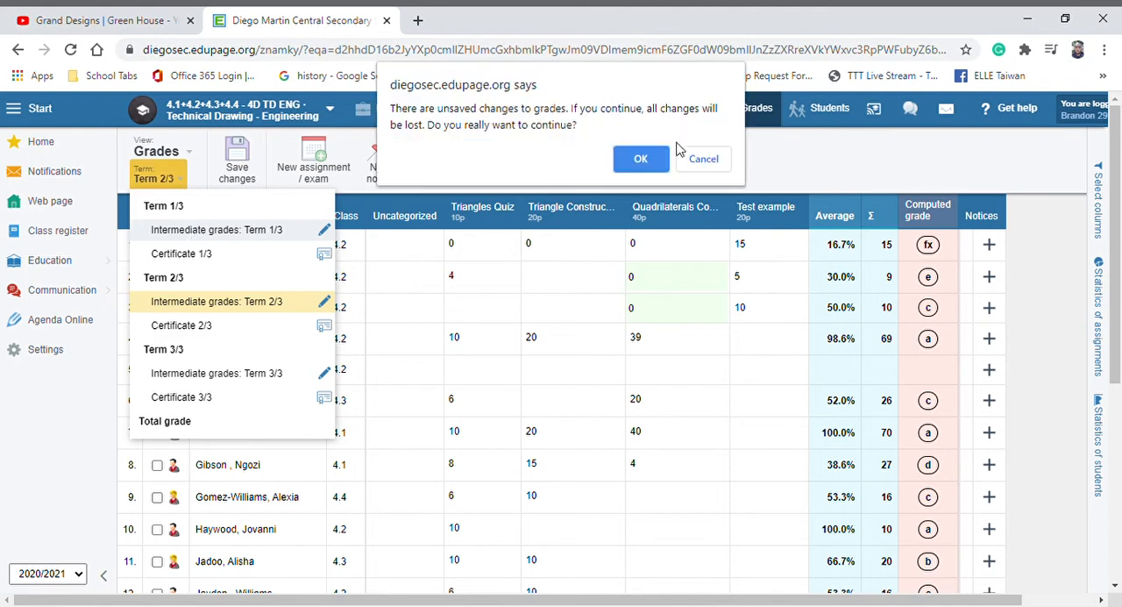
pyautogui.click(641, 159)
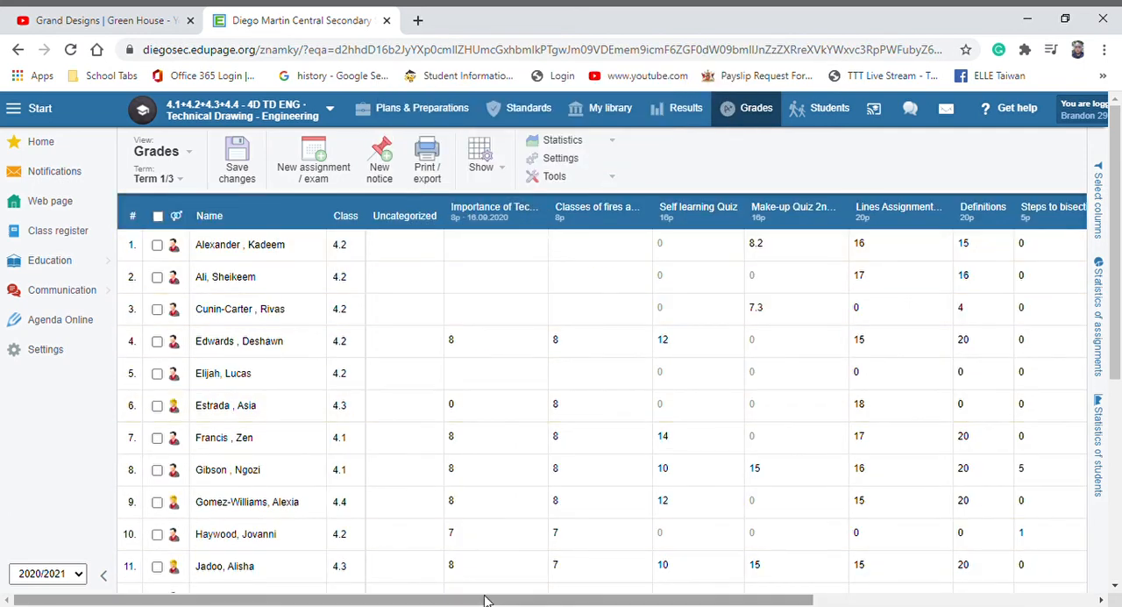
pyautogui.moveTo(485, 600); pyautogui.dragTo(364, 574)
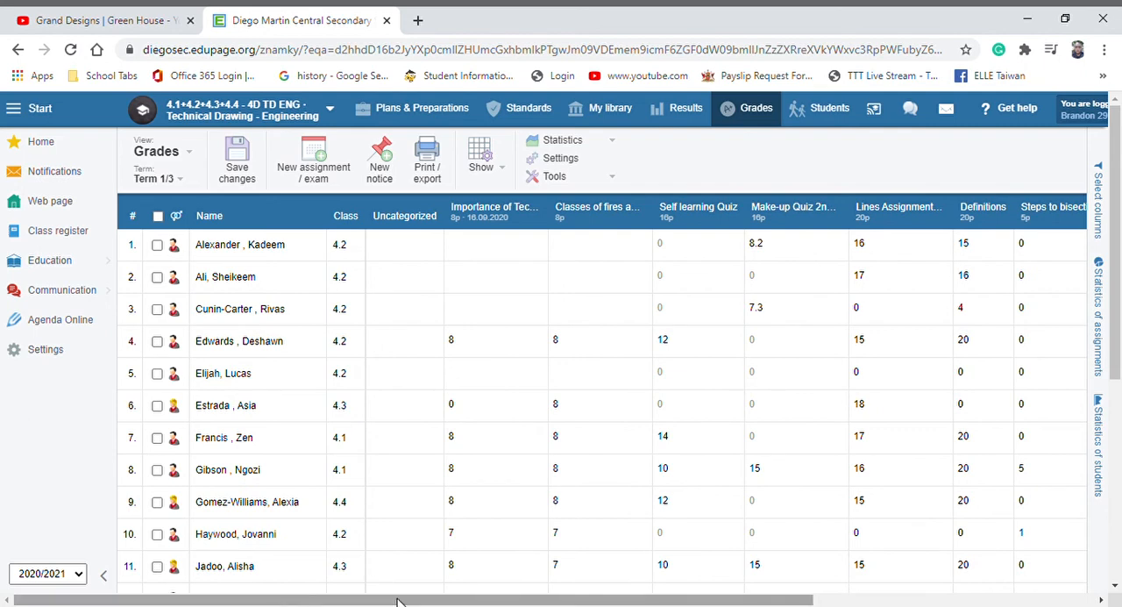
# Step: View the intermediate grades of Term 2/3 and Term 3/3, and return to Term 2/3
pyautogui.click(169, 182)
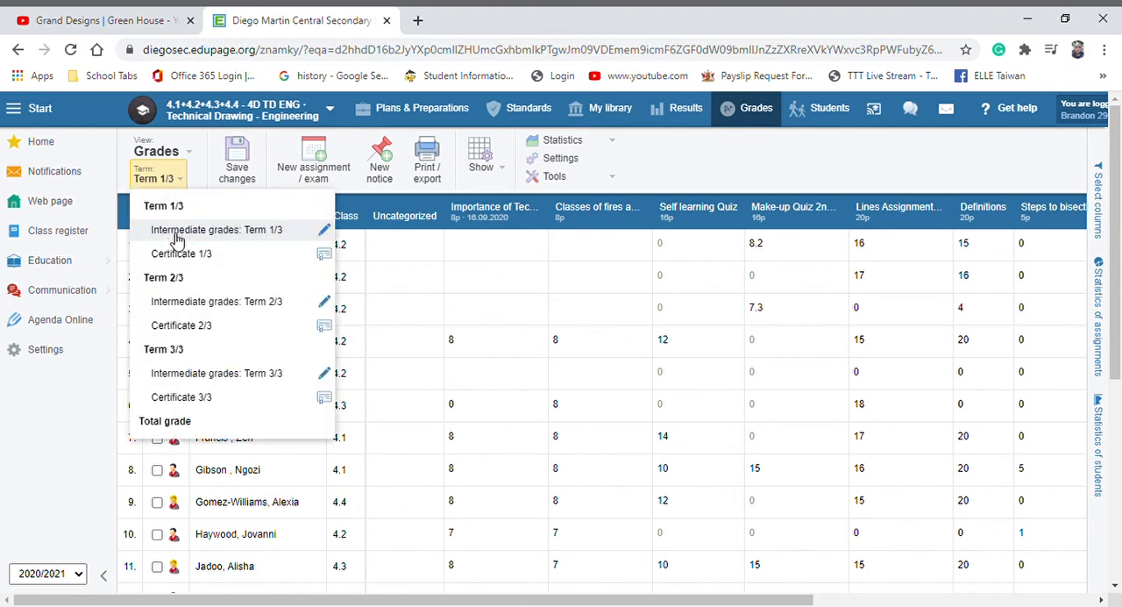
pyautogui.click(186, 304)
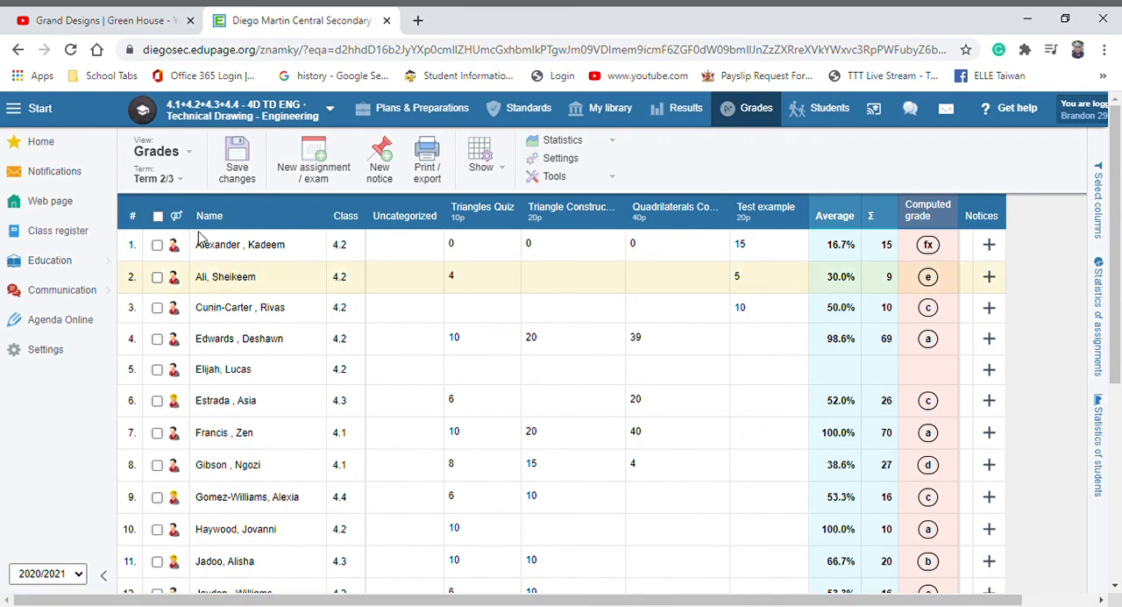
pyautogui.click(154, 178)
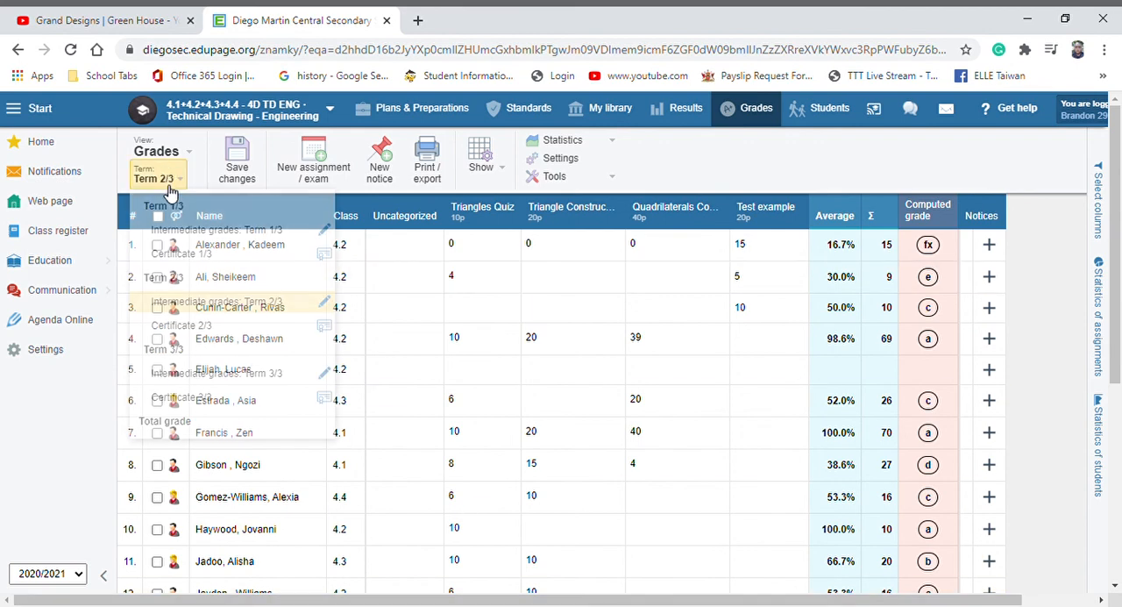
pyautogui.click(186, 374)
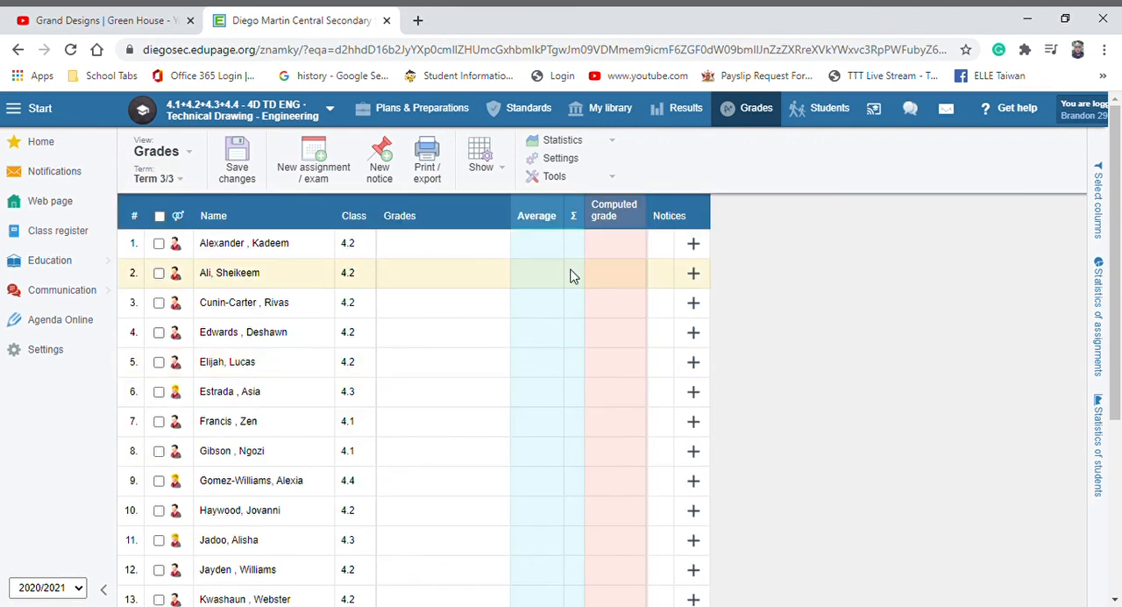
pyautogui.click(162, 178)
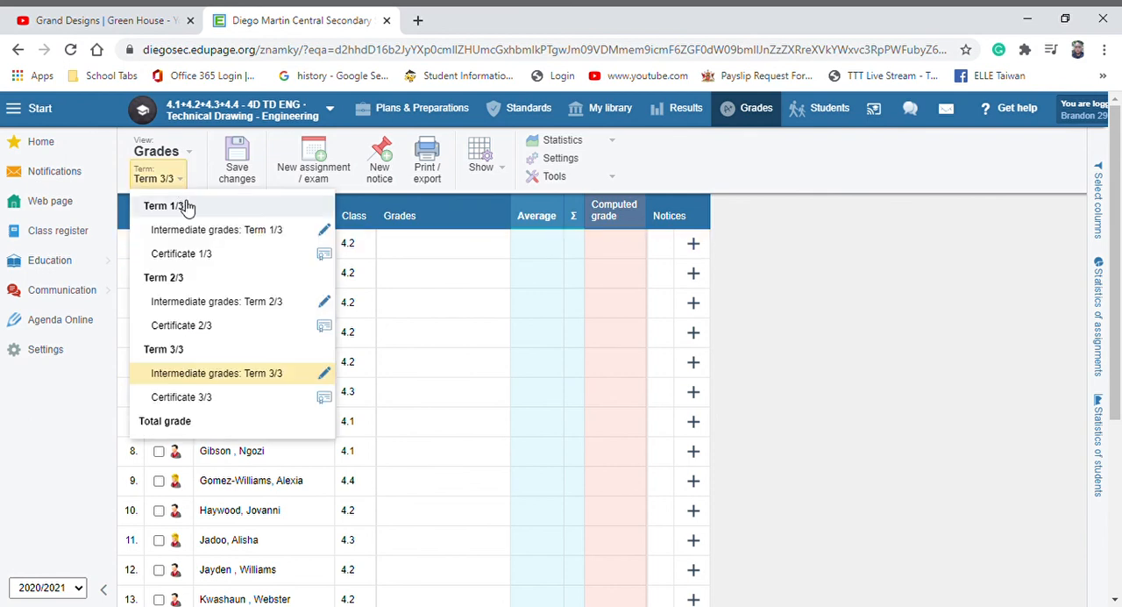
pyautogui.click(198, 312)
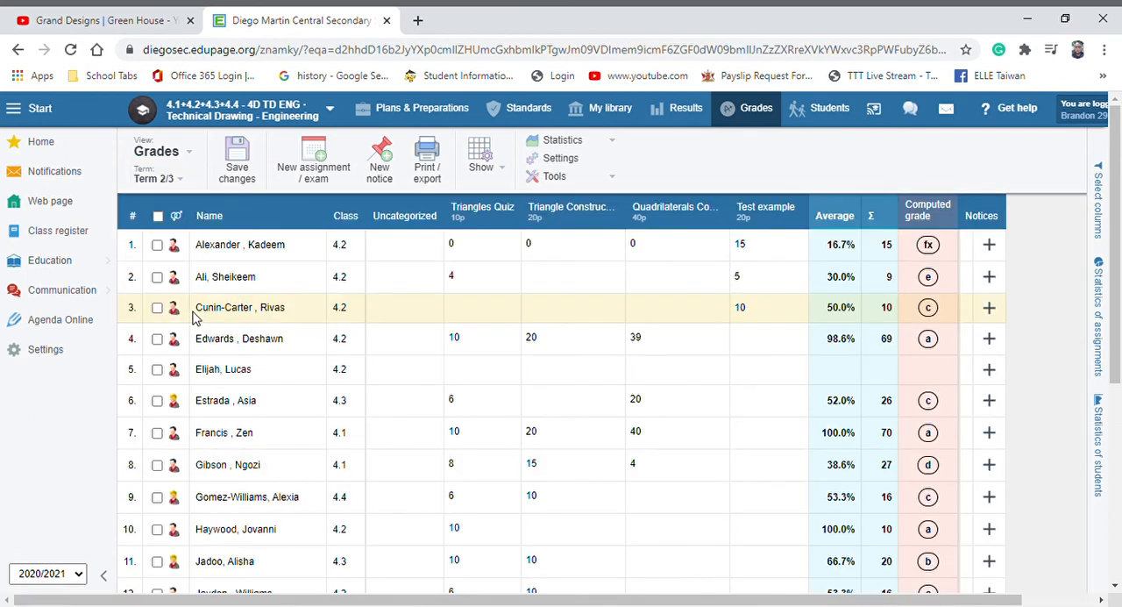